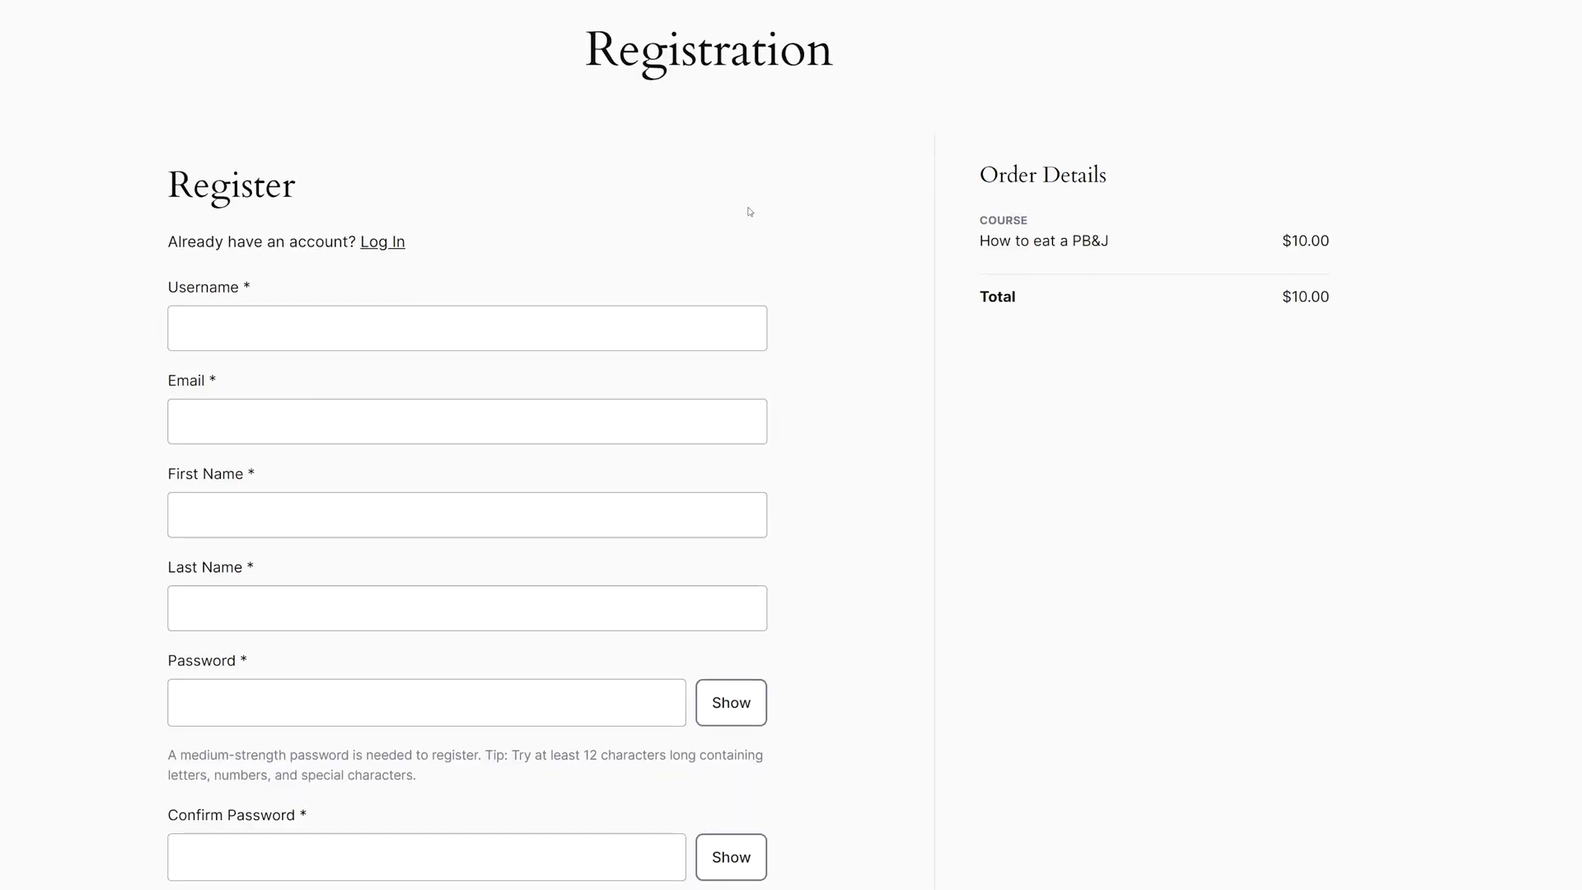
scroll(748, 211, down, 2)
scroll(749, 211, up, 3)
scroll(748, 211, down, 2)
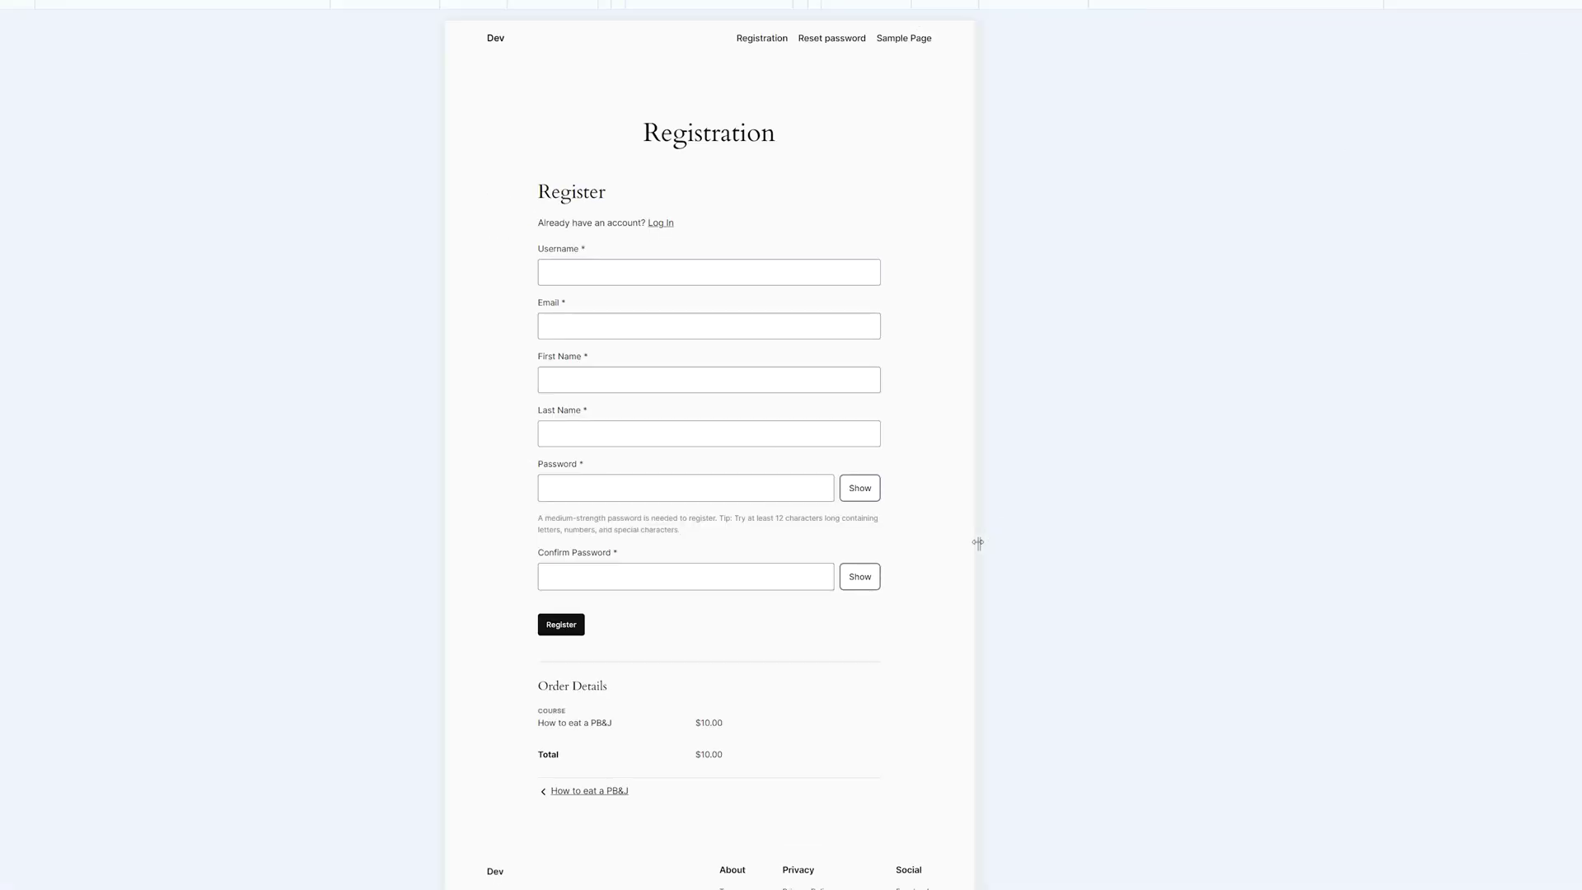
Leave the username empty to trigger the required-field warning, then enter and reveal a password to see its strength.
mouse_move(979, 541)
mouse_down()
mouse_move(952, 545)
mouse_move(961, 622)
mouse_move(917, 608)
mouse_up()
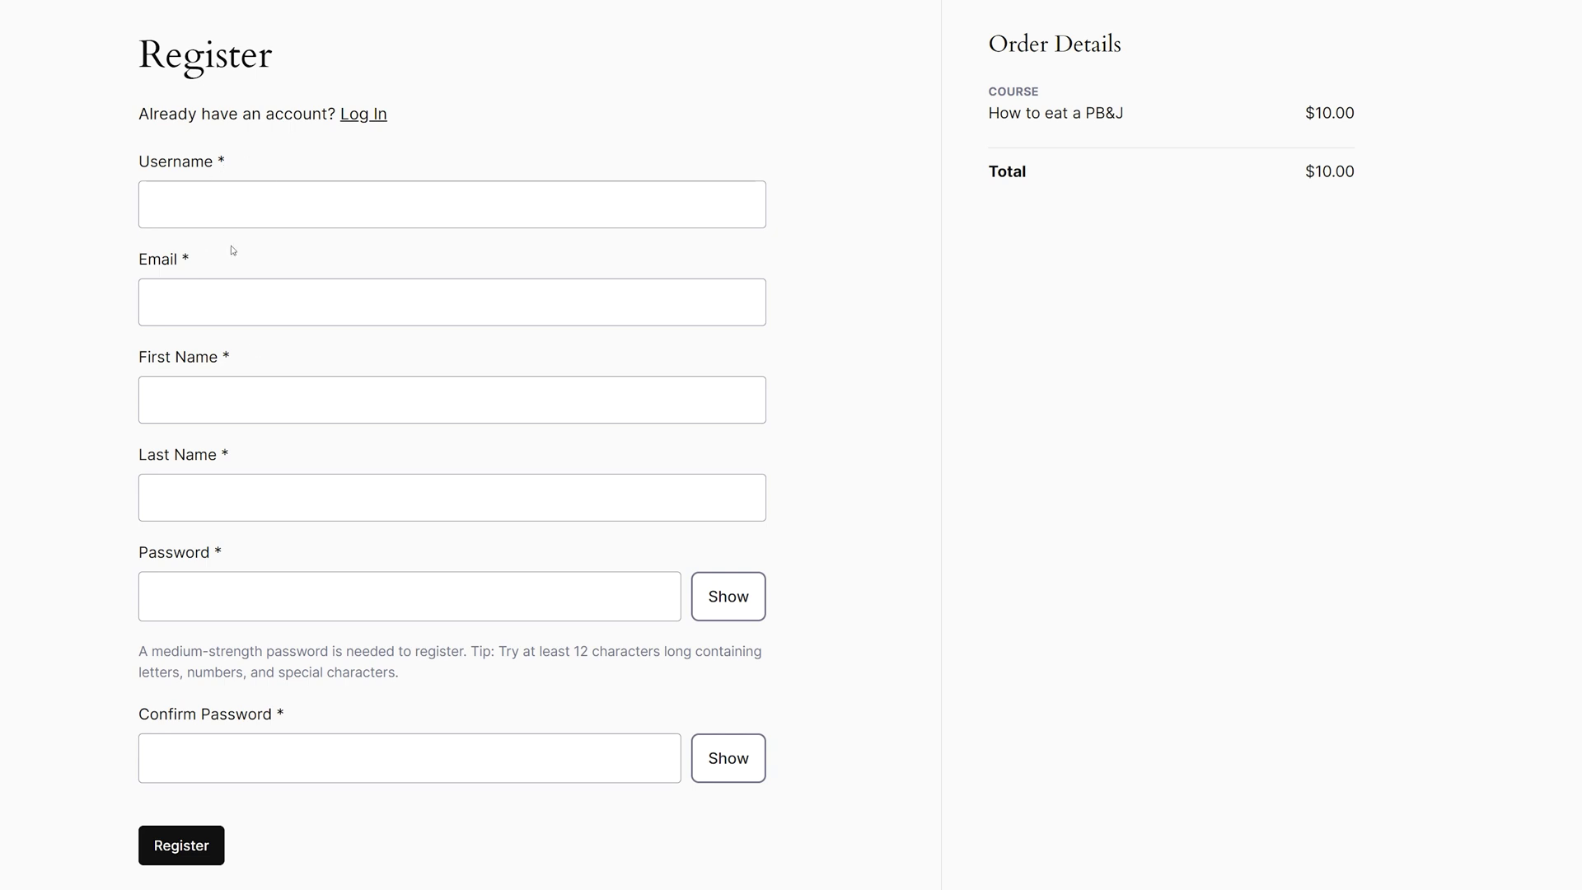
click(236, 205)
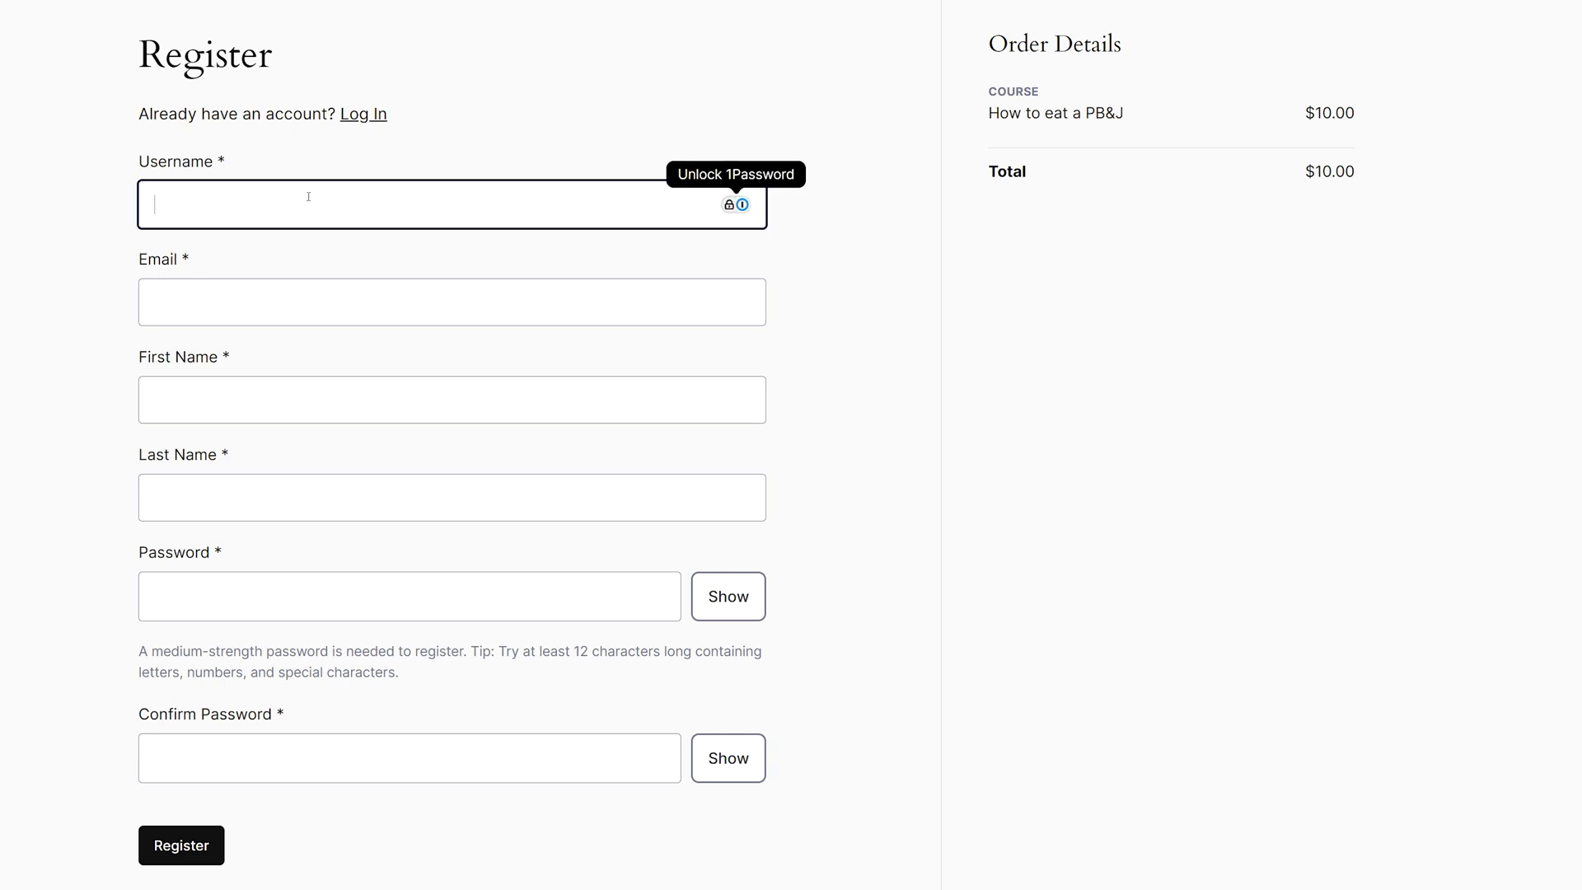
click(247, 604)
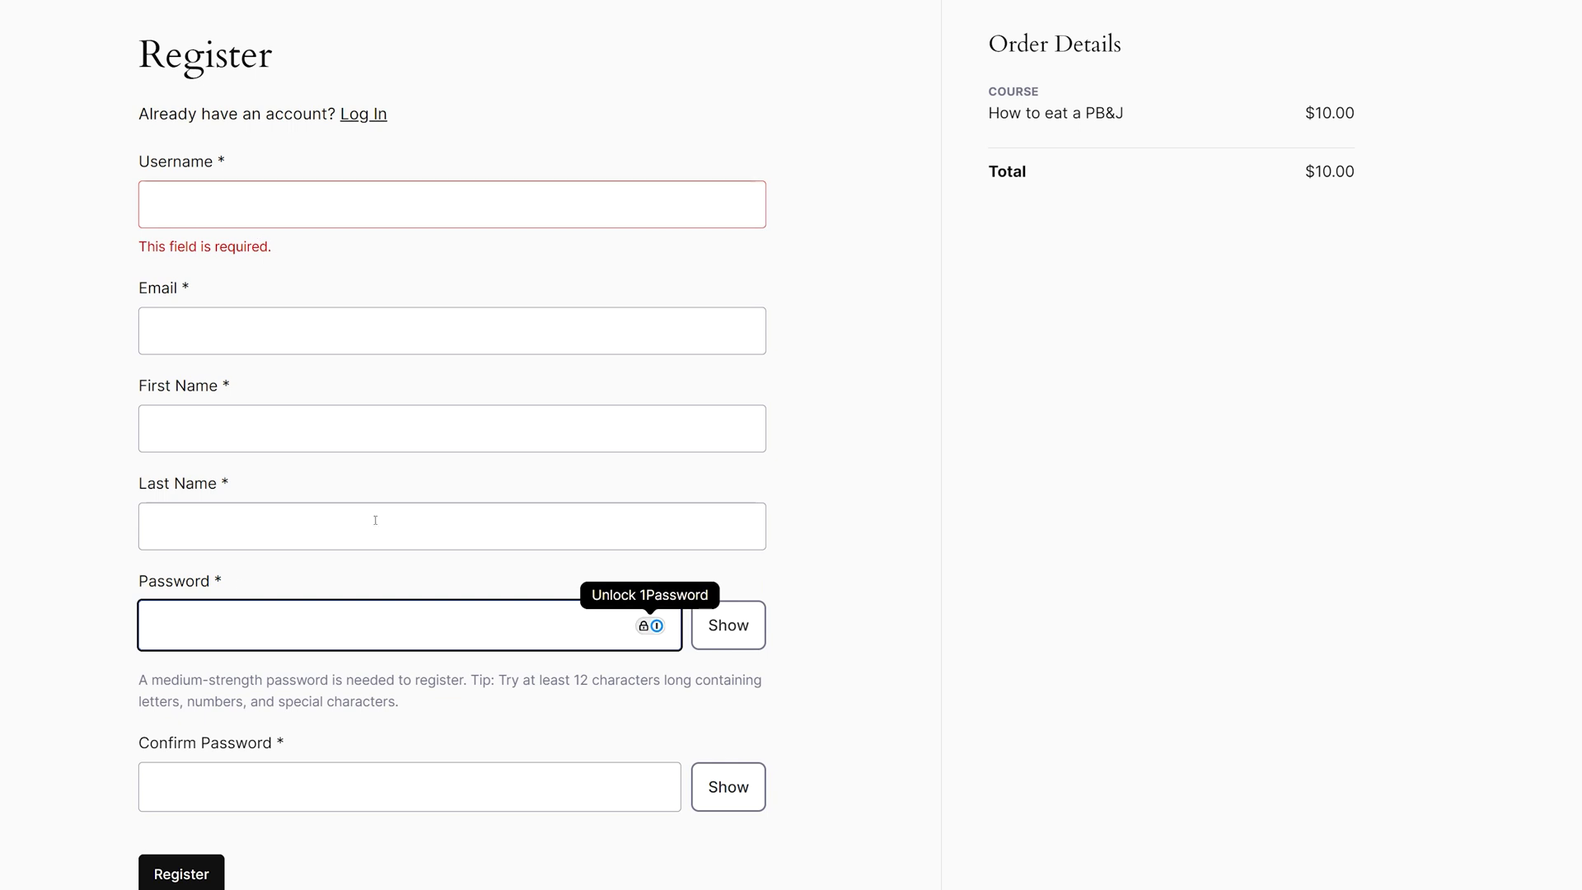
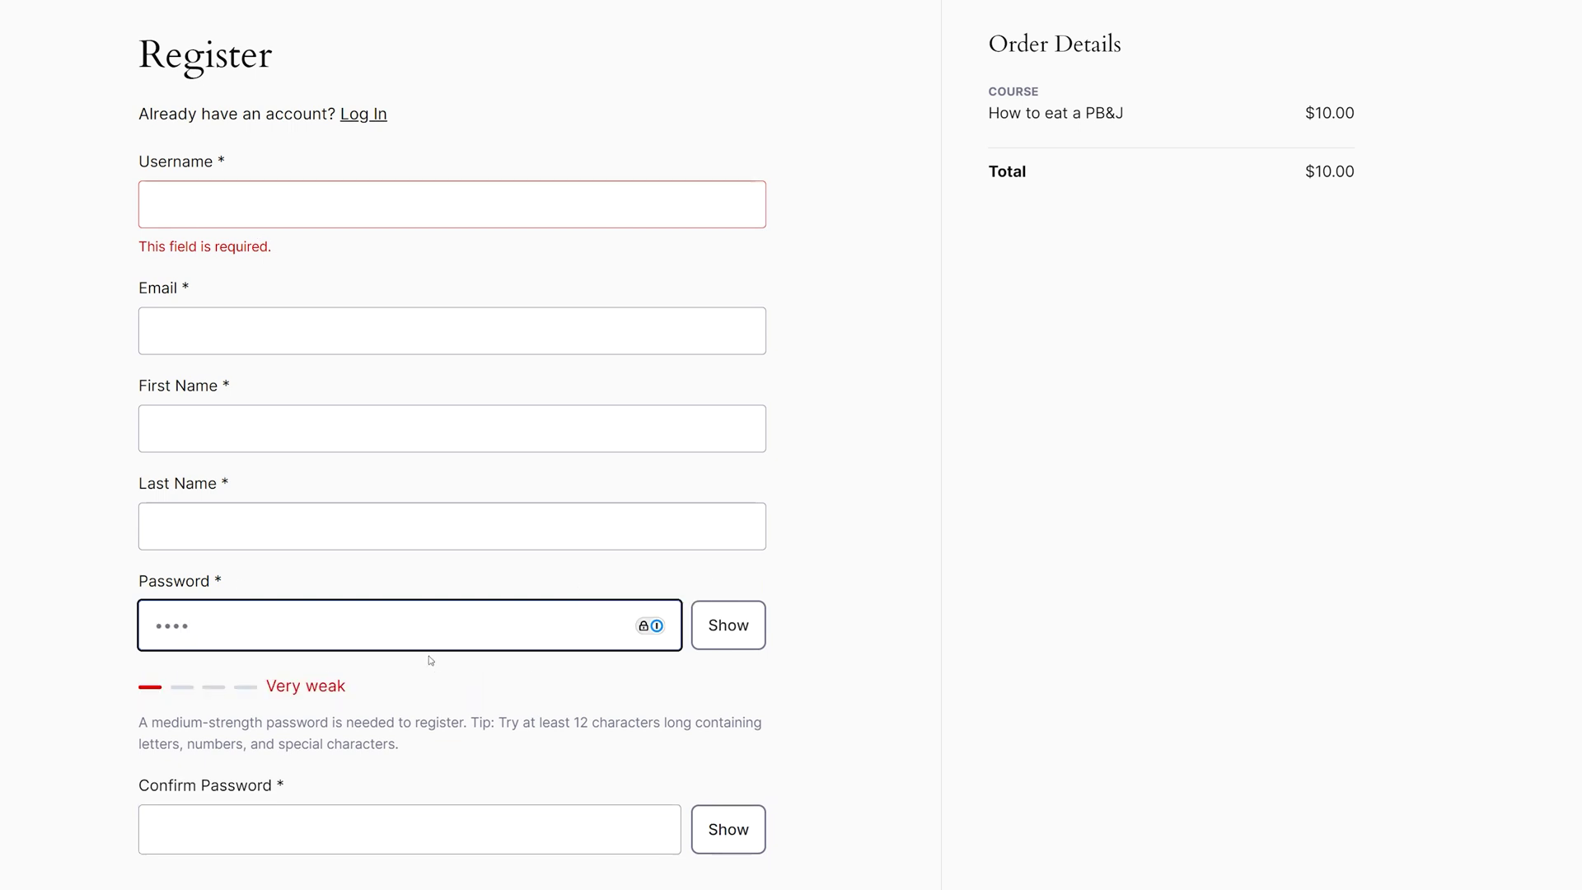
click(735, 639)
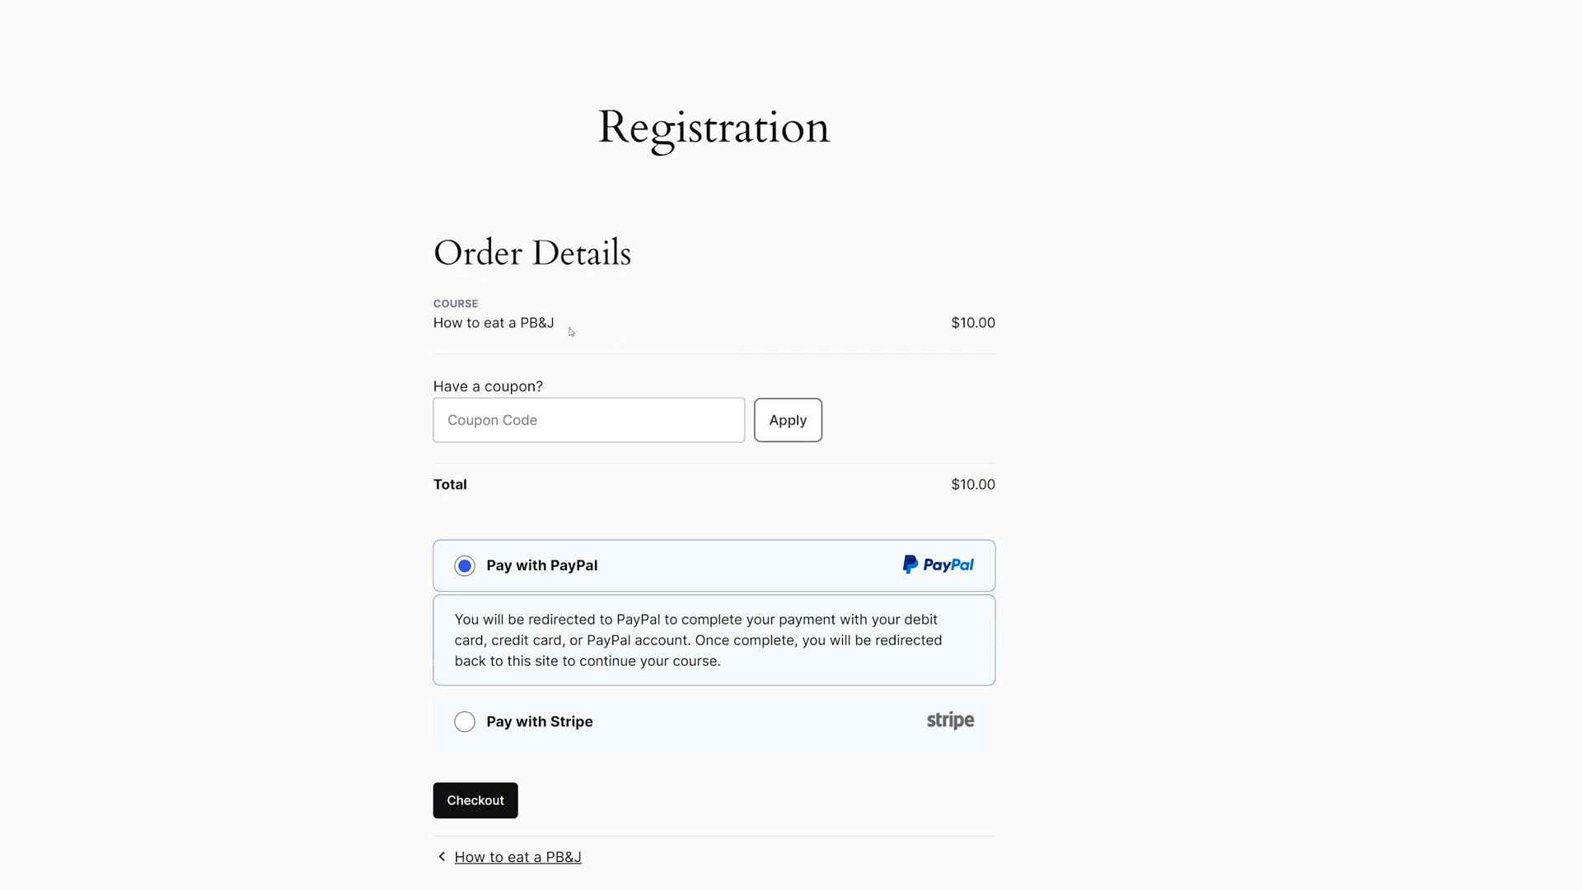
scroll(784, 308, down, 1)
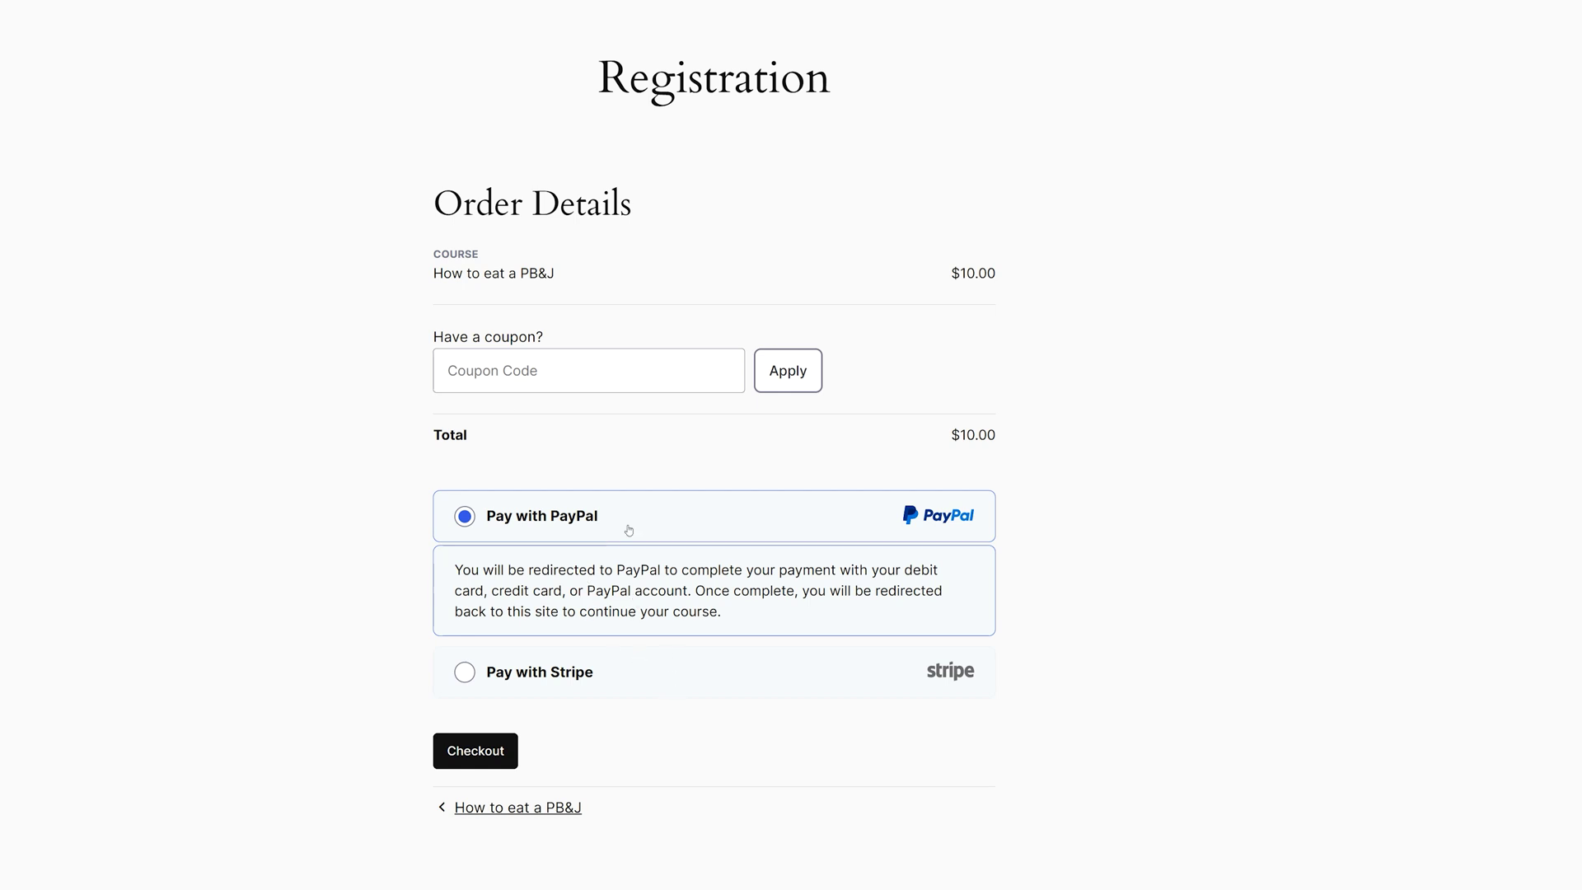
Switch the payment method from PayPal to Stripe after comparing both options.
click(645, 671)
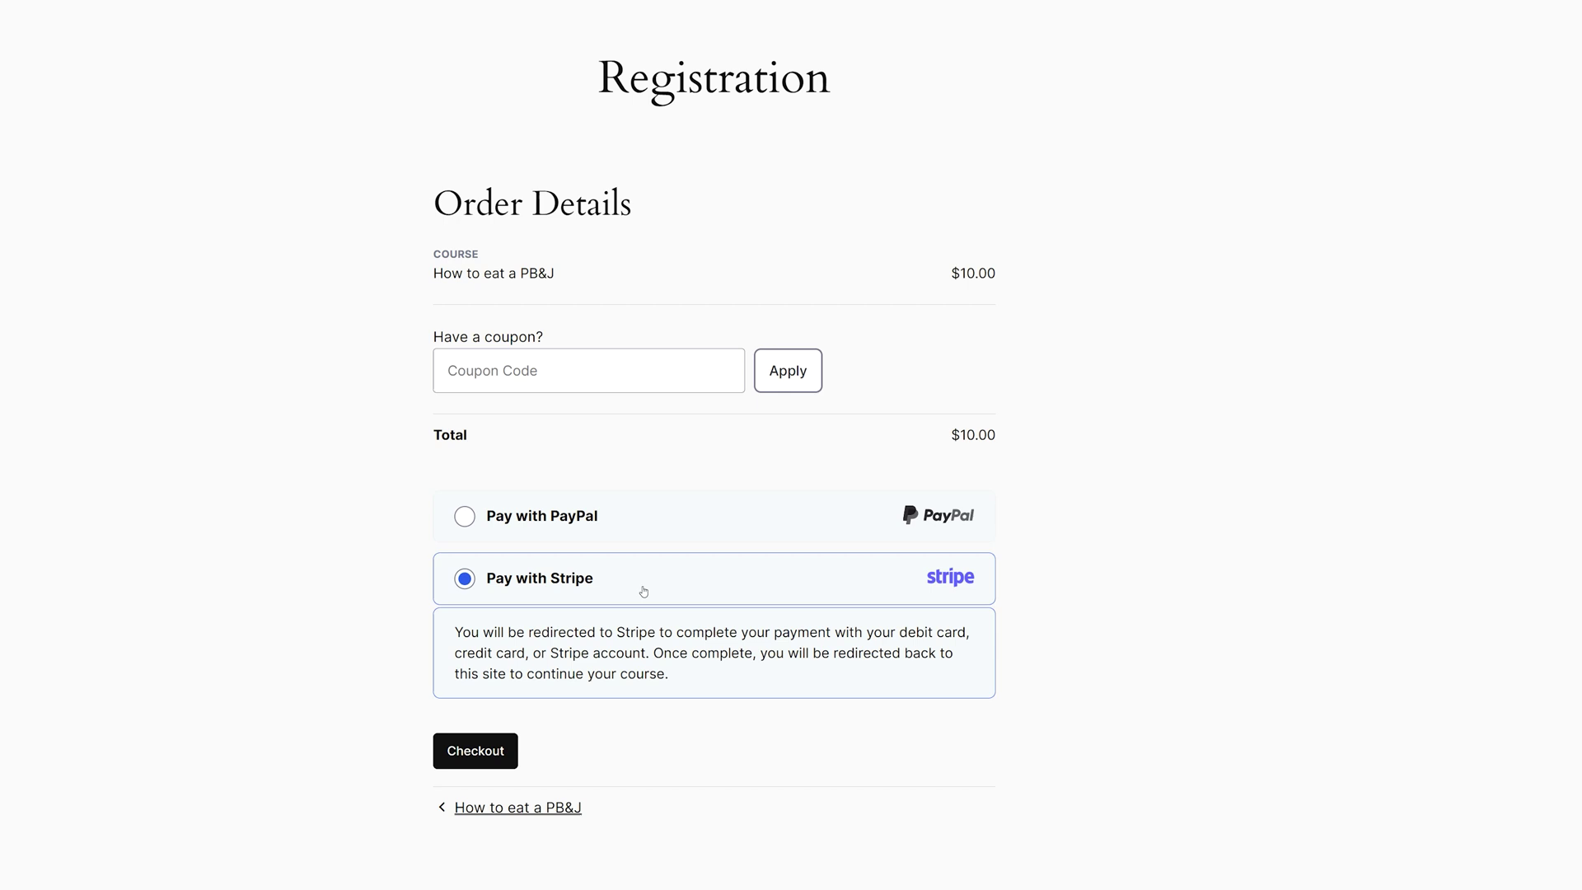
click(651, 529)
click(660, 672)
Apply the 'matt' coupon, dropping the course price and total to $9.00.
click(573, 362)
text(matt)
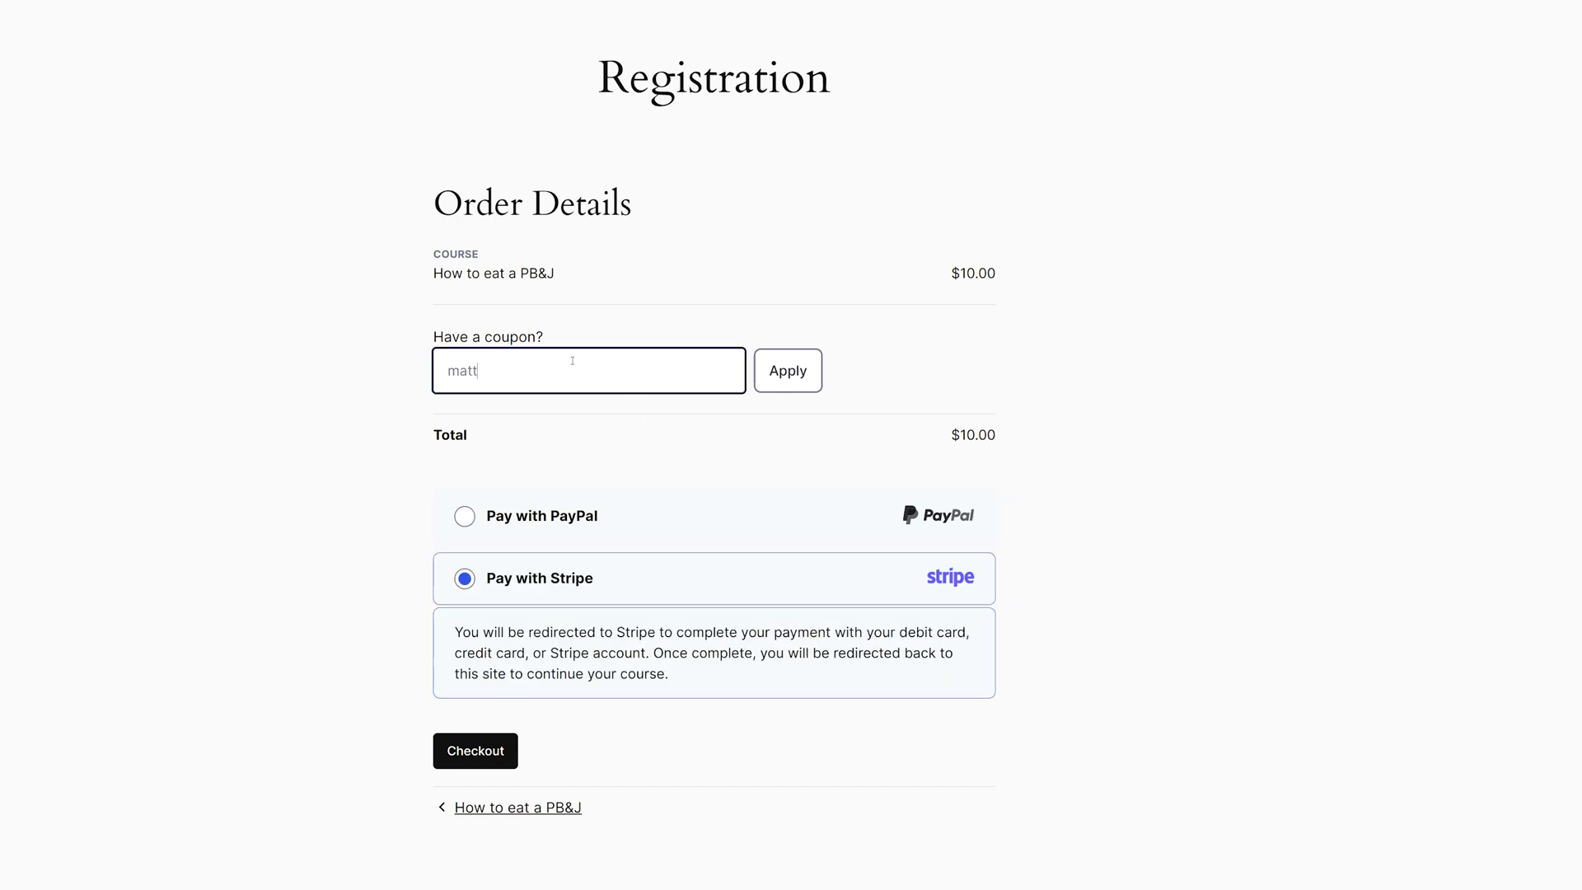
key(Tab)
key(Return)
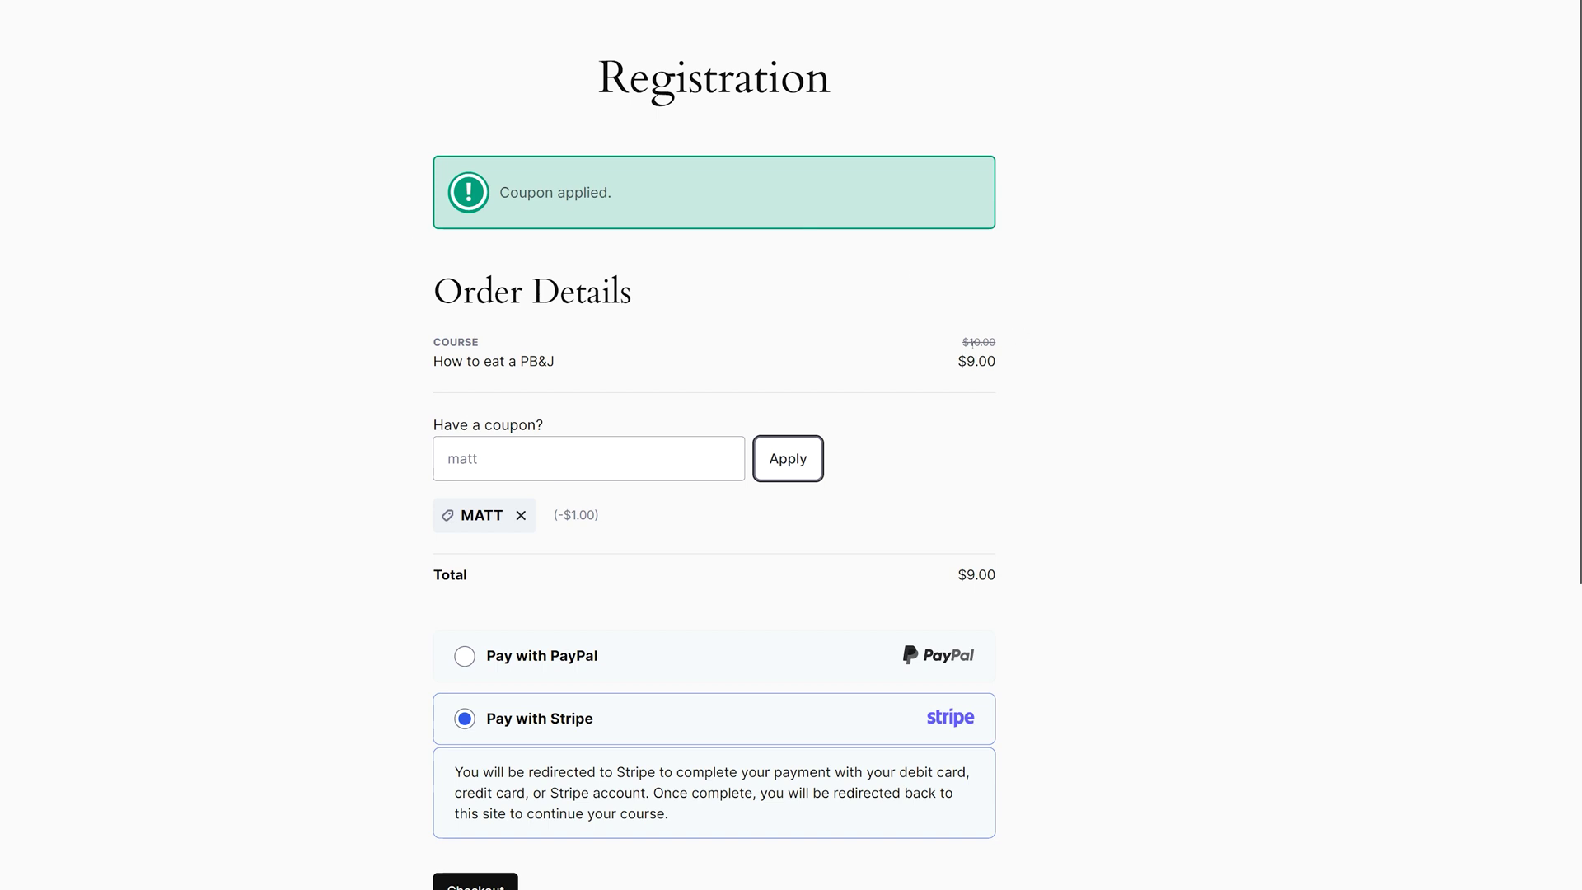
drag(973, 342, 987, 362)
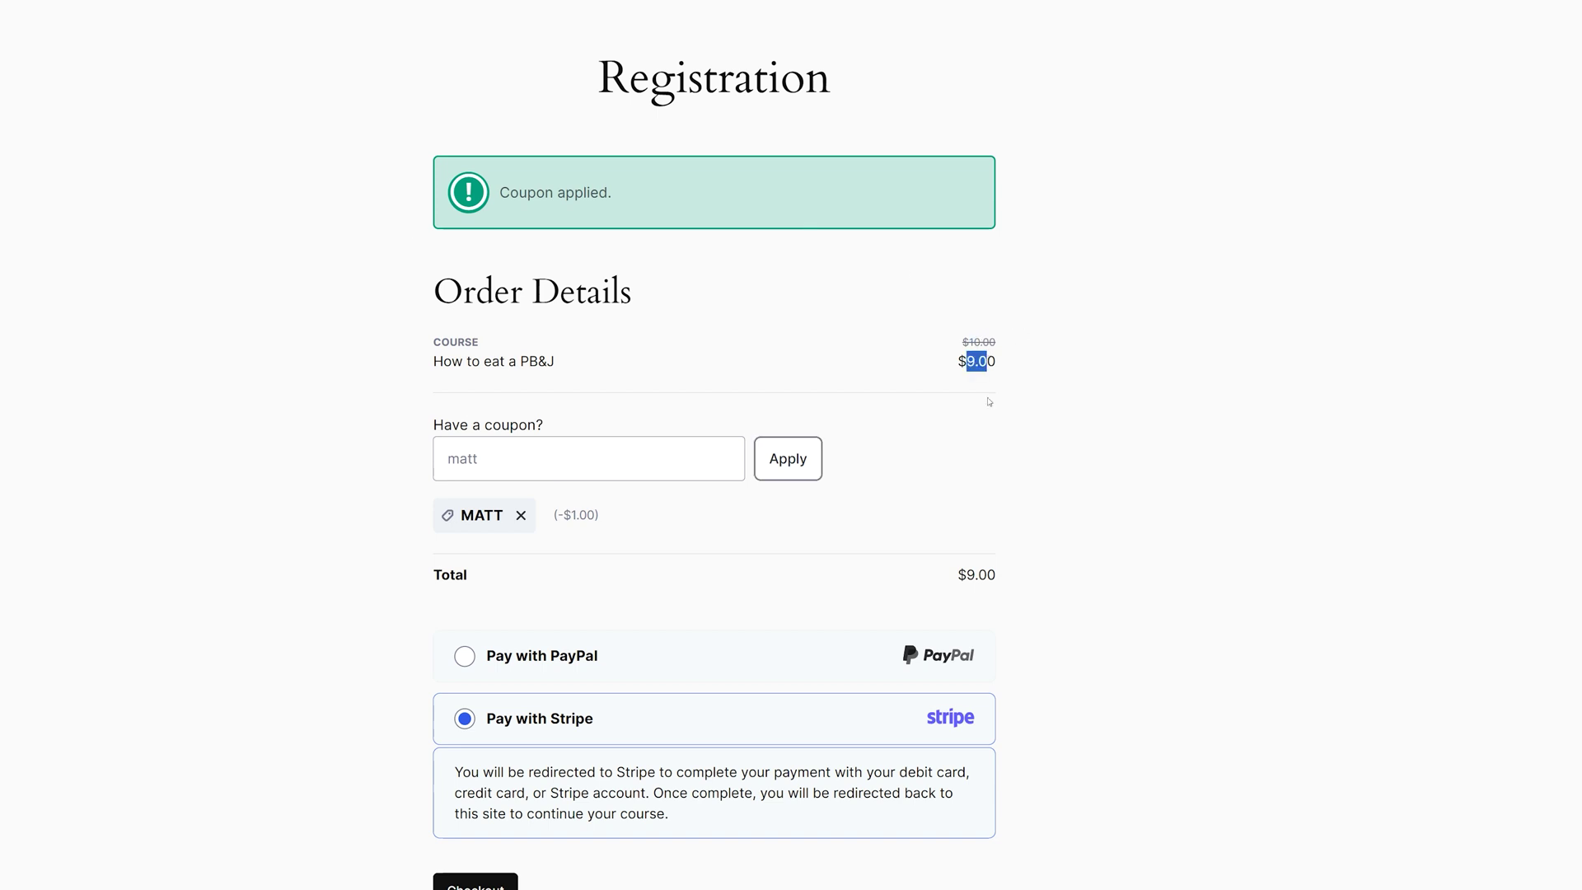
drag(975, 577, 1014, 577)
Remove the MATT coupon so the total returns to $10.00 with Stripe still selected.
click(623, 540)
click(521, 516)
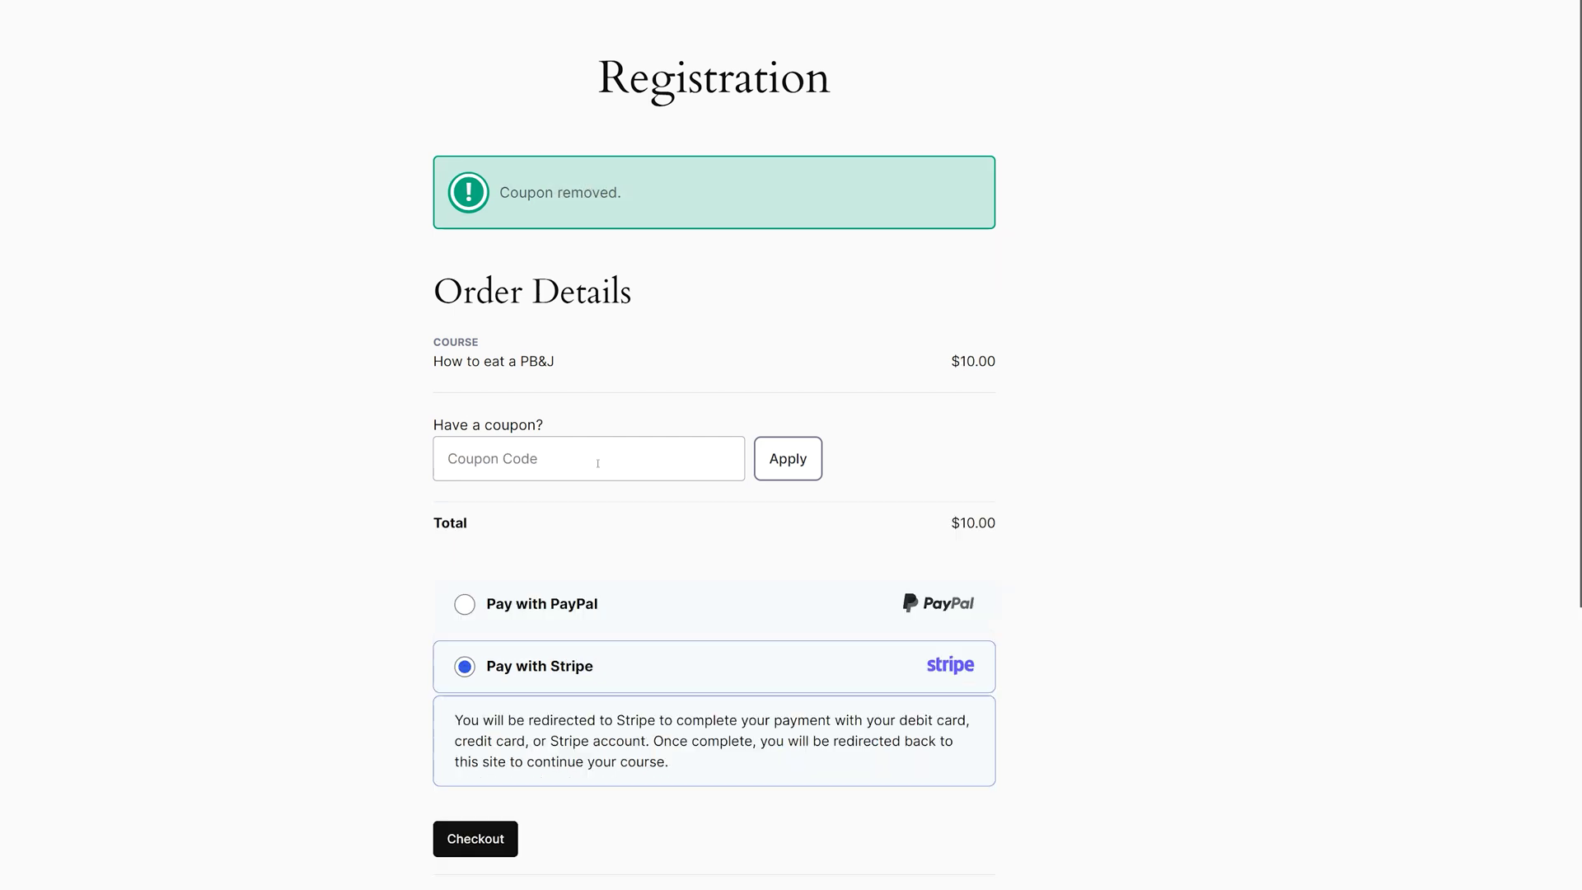